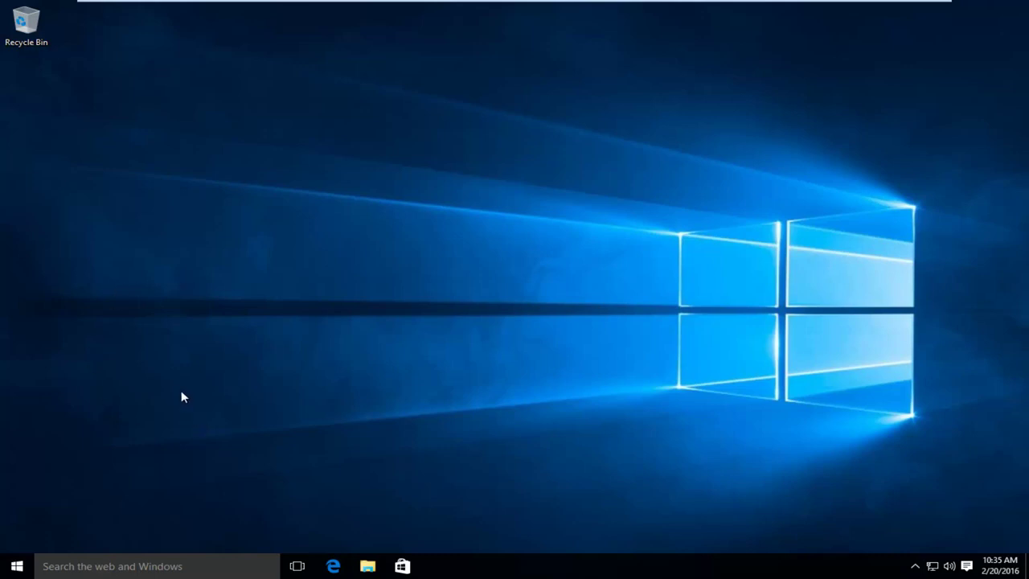
Find Internet Explorer via Start search for 'internet', launch it, and maximize it
click(16, 567)
text(i)
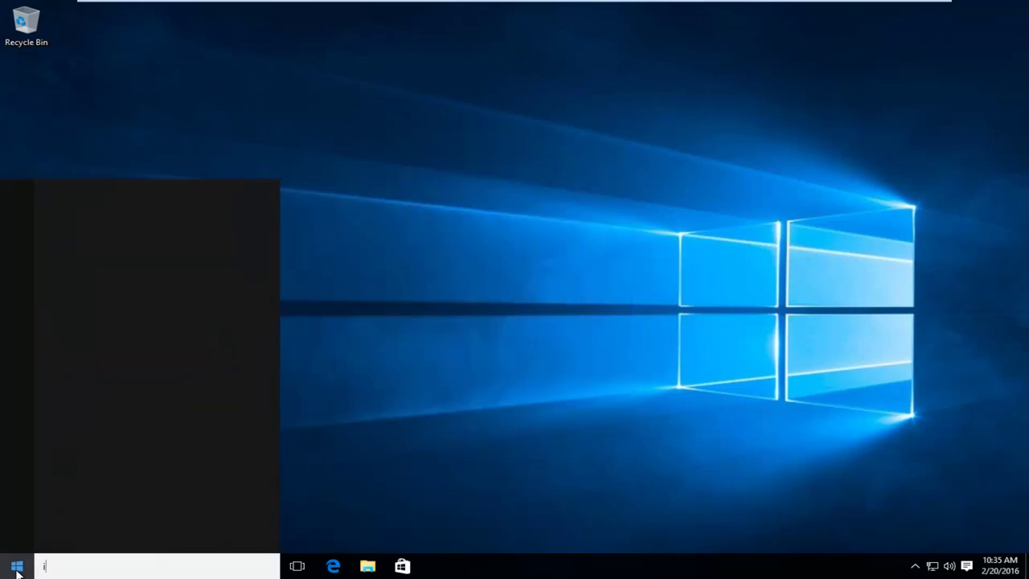
text(nternet)
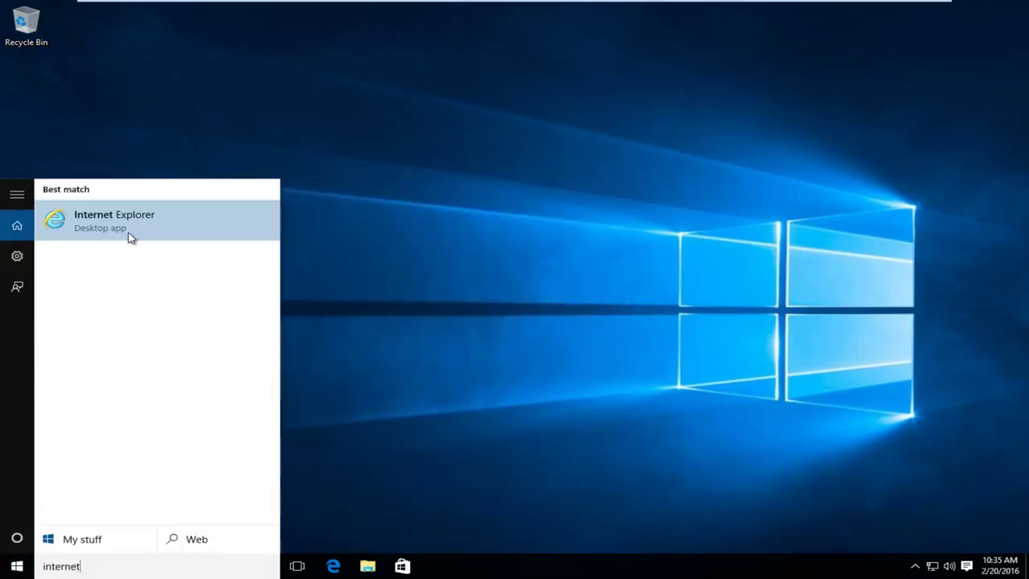
click(133, 230)
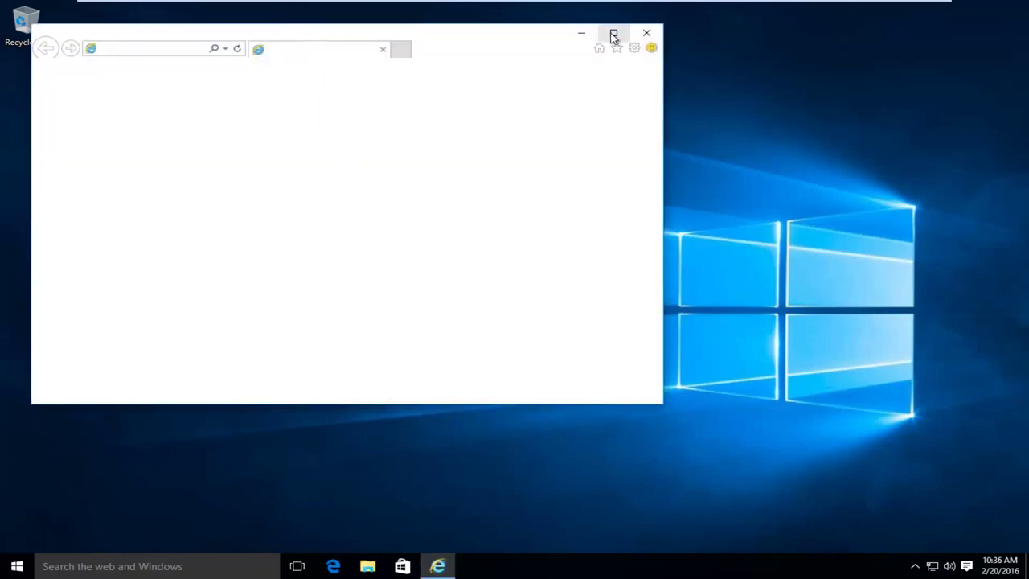
click(614, 34)
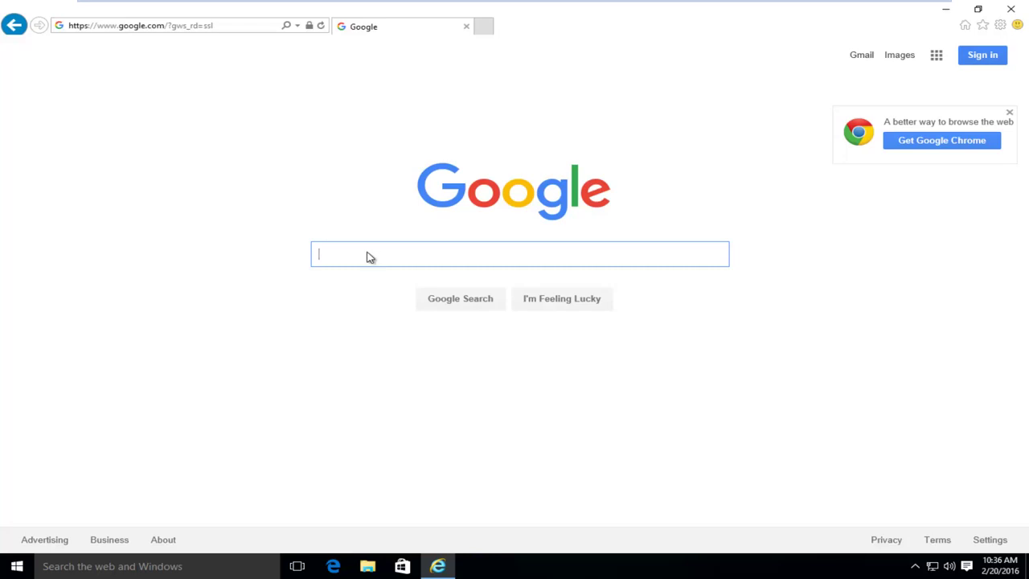
Search Google for 'java' and open the 'Download Free Java Software' result on java.com
text(java)
key(Return)
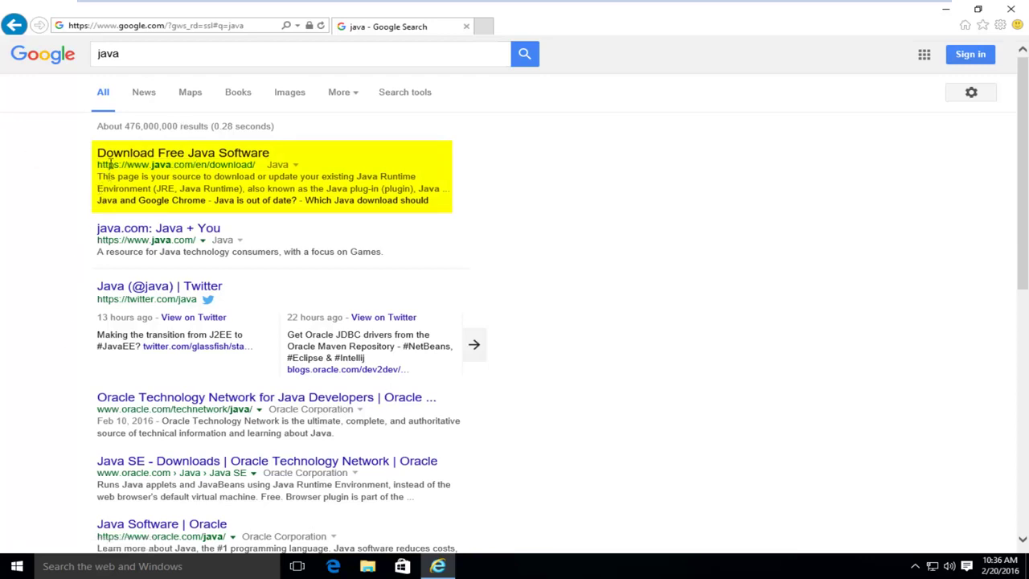
drag(126, 165, 193, 165)
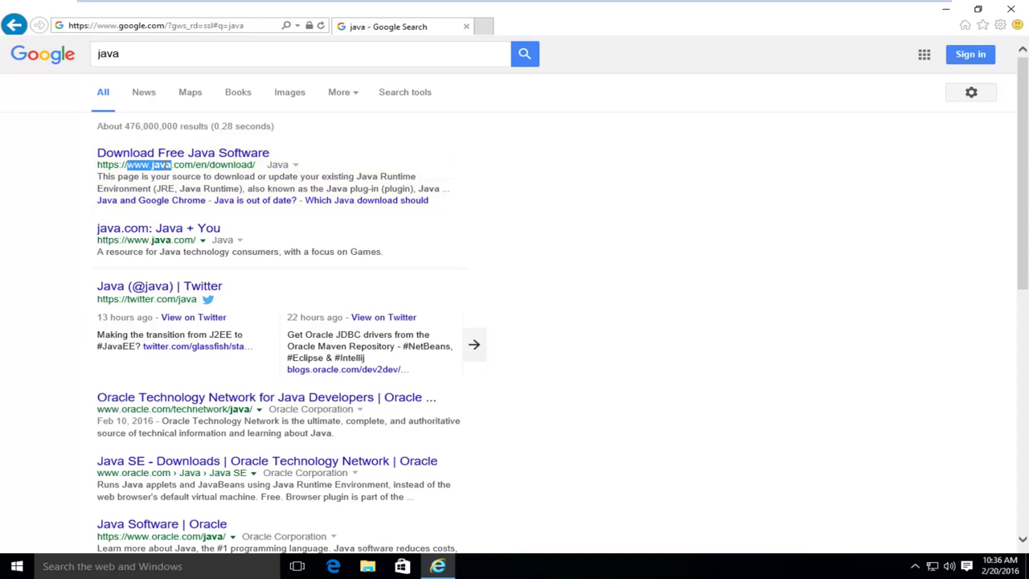
click(53, 185)
click(144, 163)
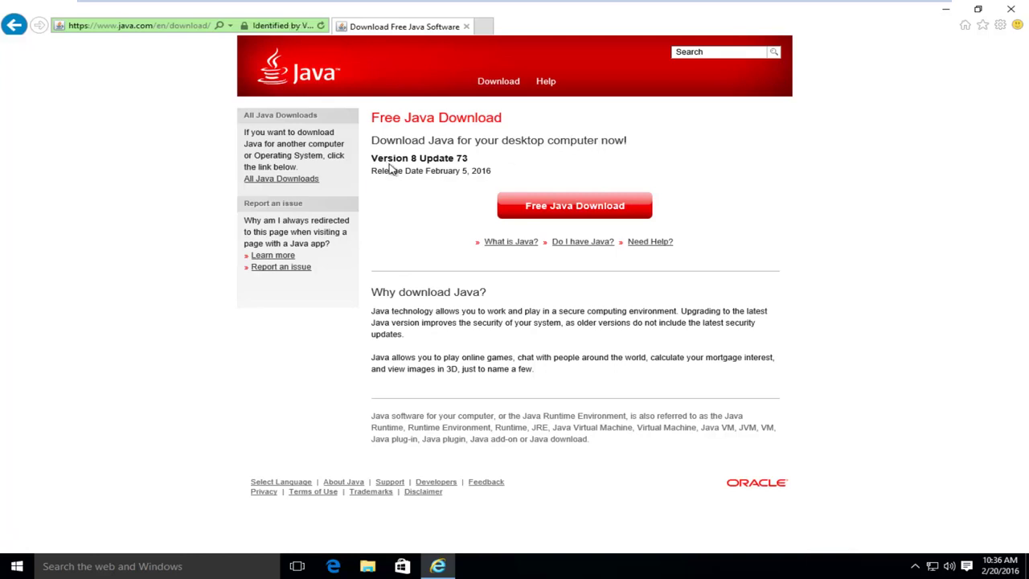
Download JavaSetup8u73.exe (Version 8 Update 73) after agreeing to the license, and run it
drag(372, 158, 467, 160)
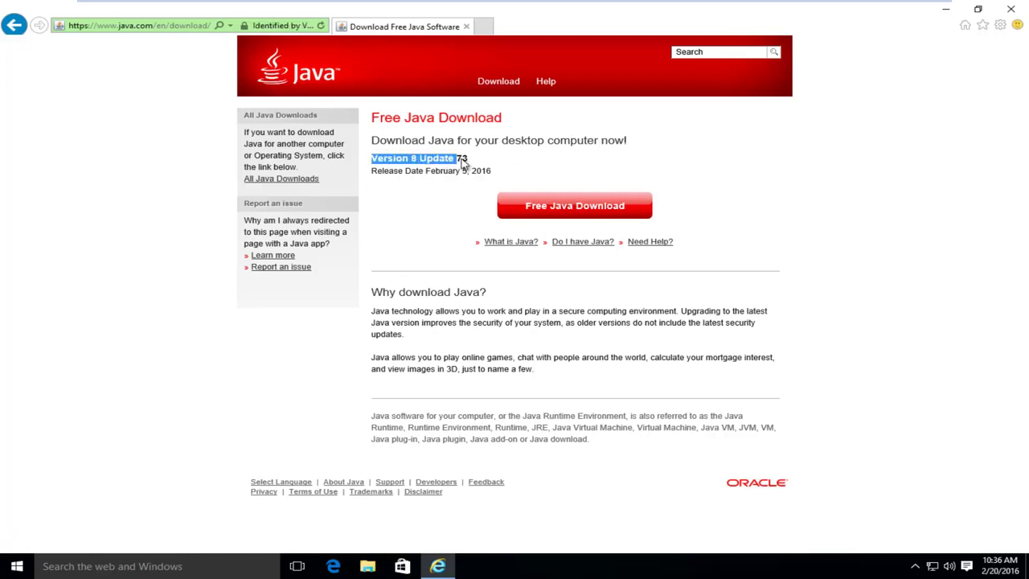
click(480, 165)
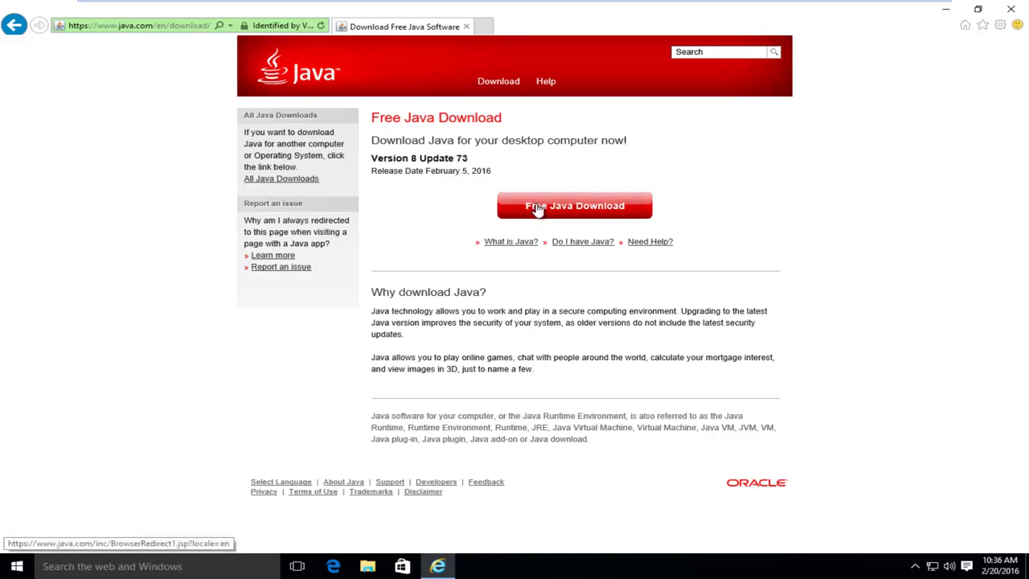
click(576, 207)
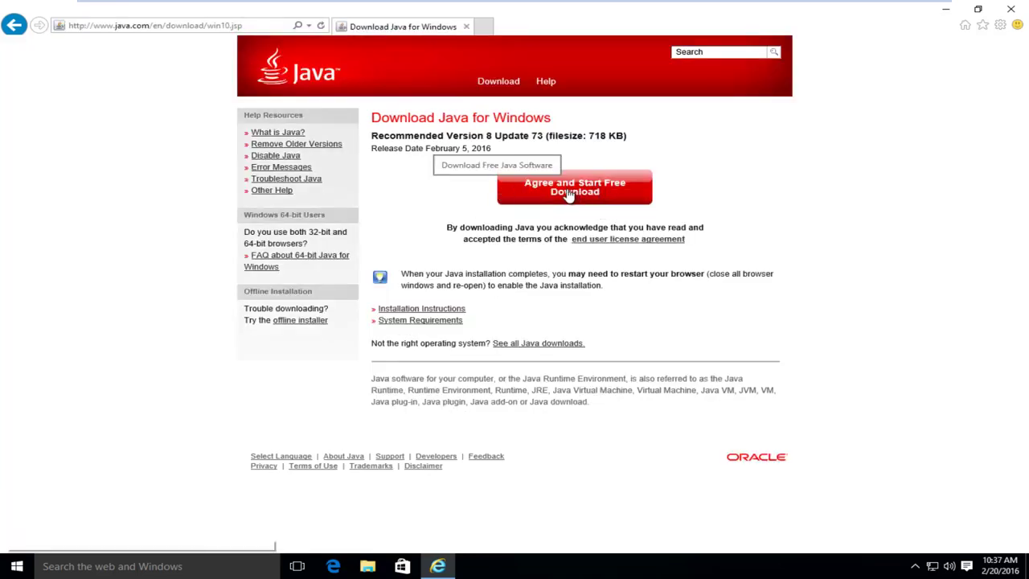
click(569, 196)
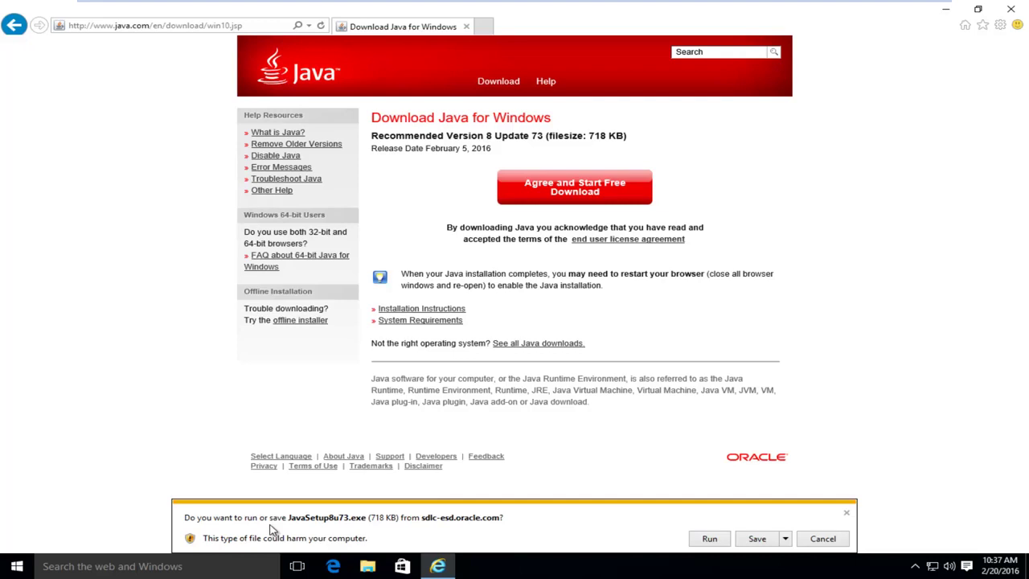
click(707, 540)
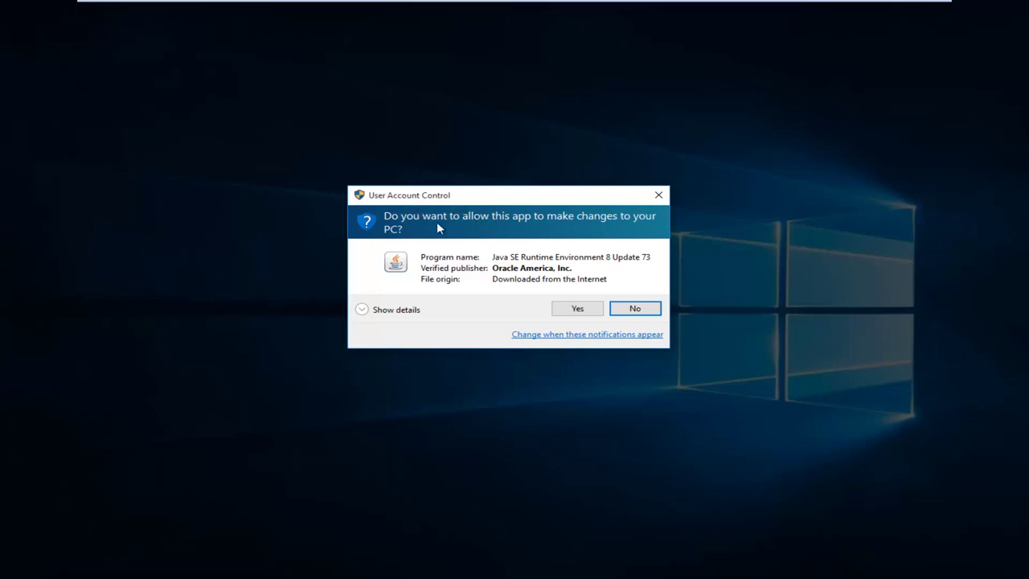
Allow the Java installer through User Account Control and close Internet Explorer
click(576, 313)
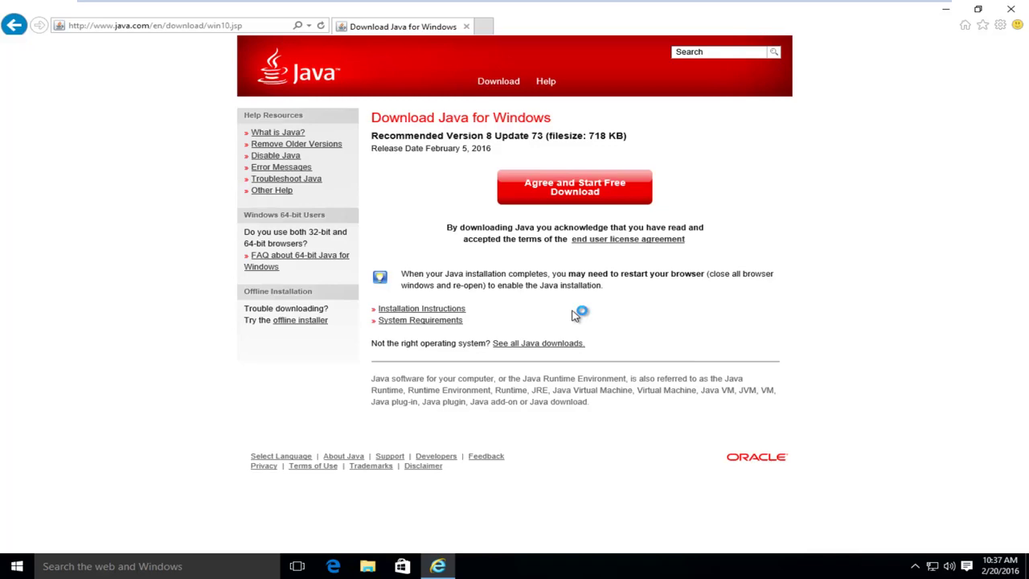
click(1016, 8)
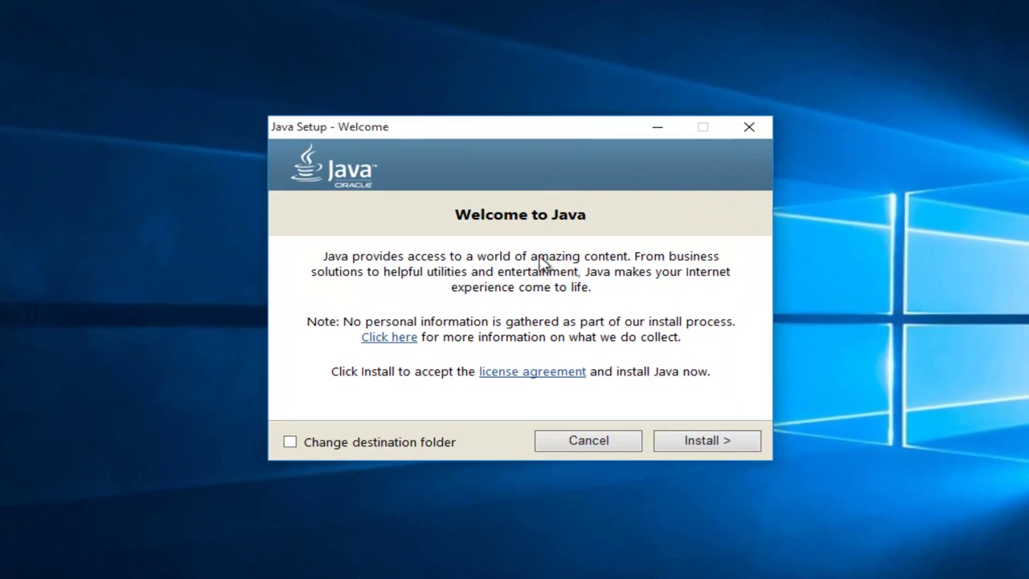
Install Java, choosing 'Do not update browser settings' to decline the Yahoo offer
click(696, 450)
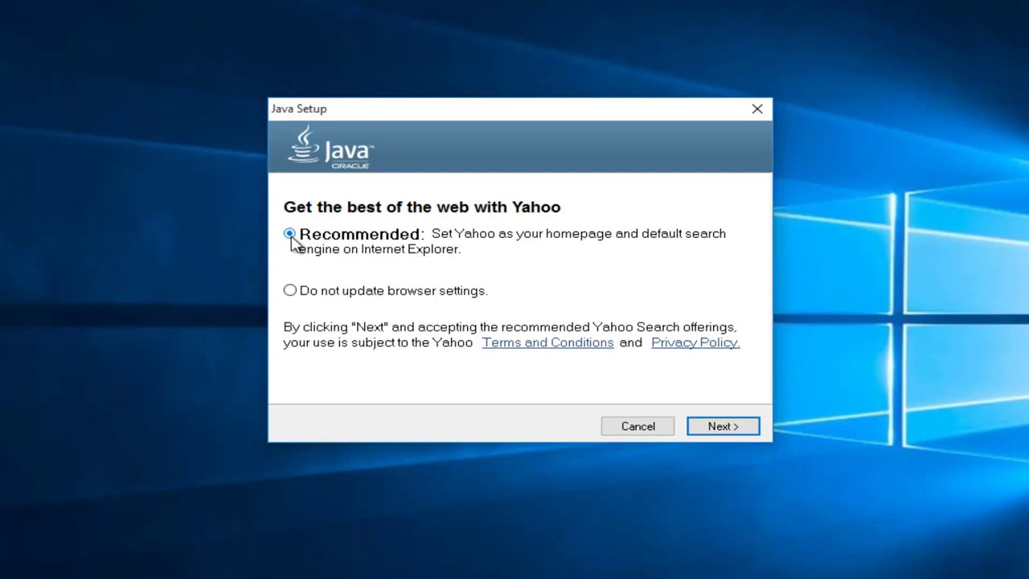
click(289, 291)
click(726, 430)
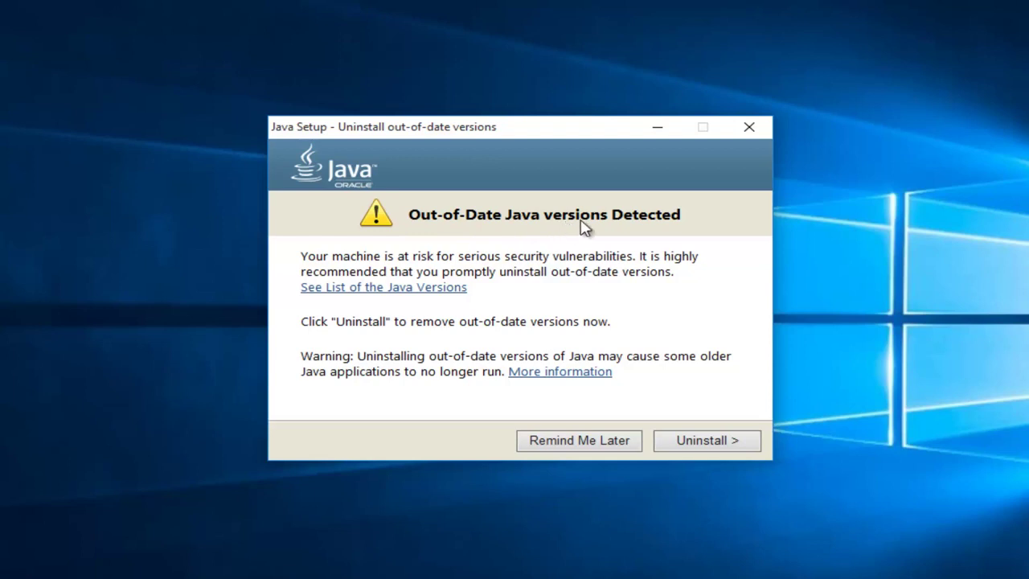
Uninstall the out-of-date Java 8 Update 51 until Status shows Uninstallation Complete
click(710, 444)
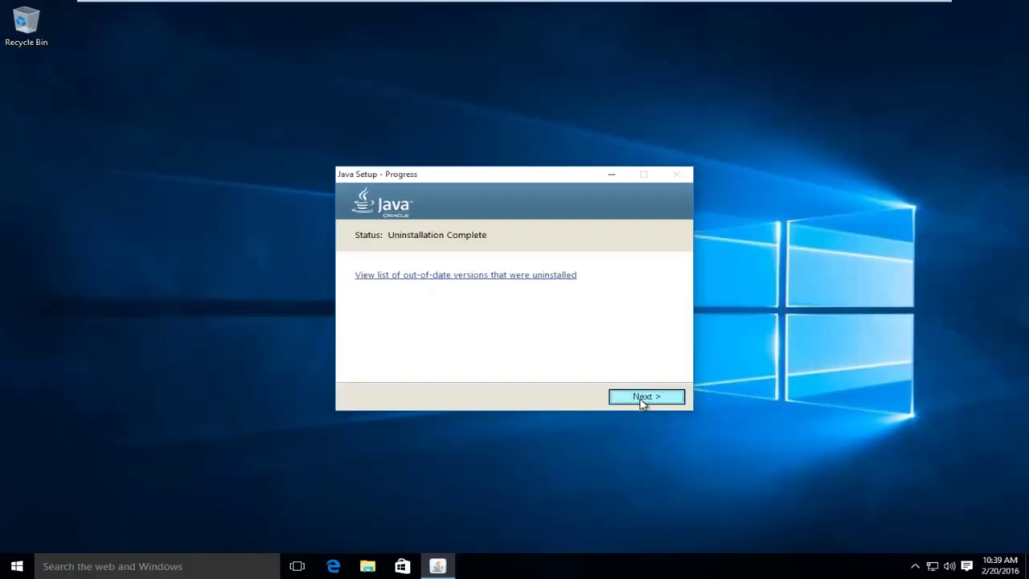
Move past the uninstall summary to the 'You have successfully installed Java' page
click(637, 399)
right_click(637, 398)
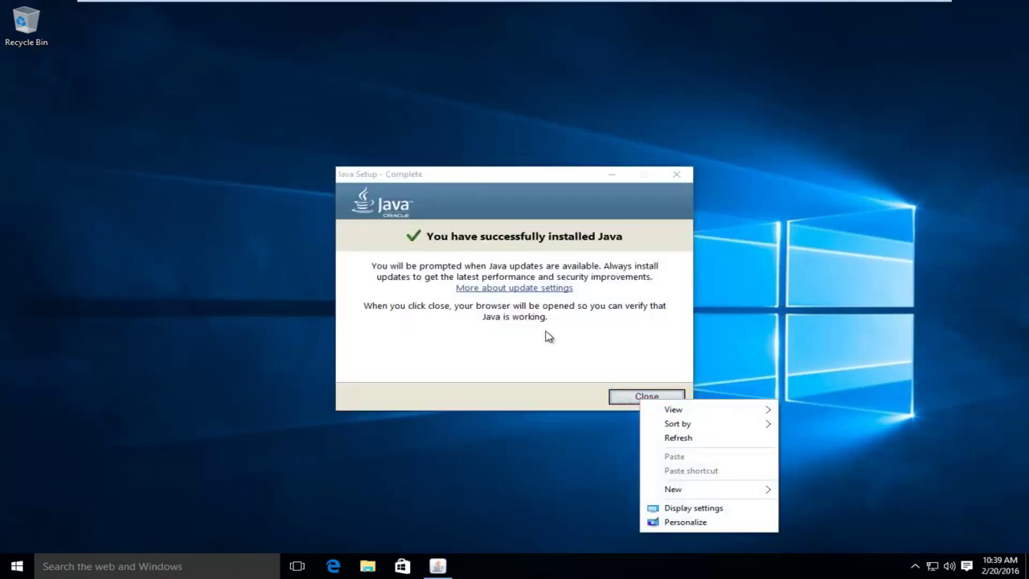
click(540, 335)
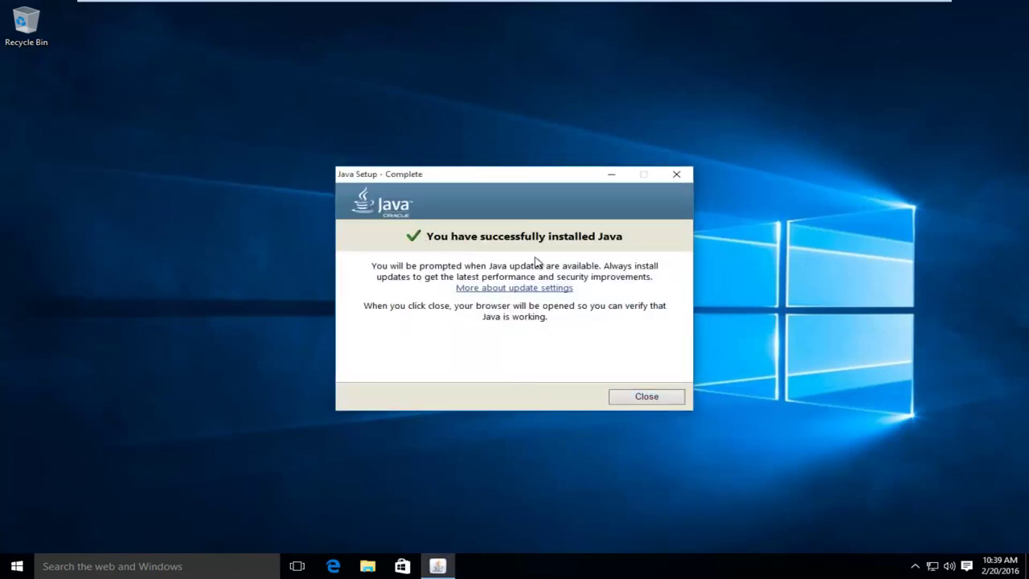